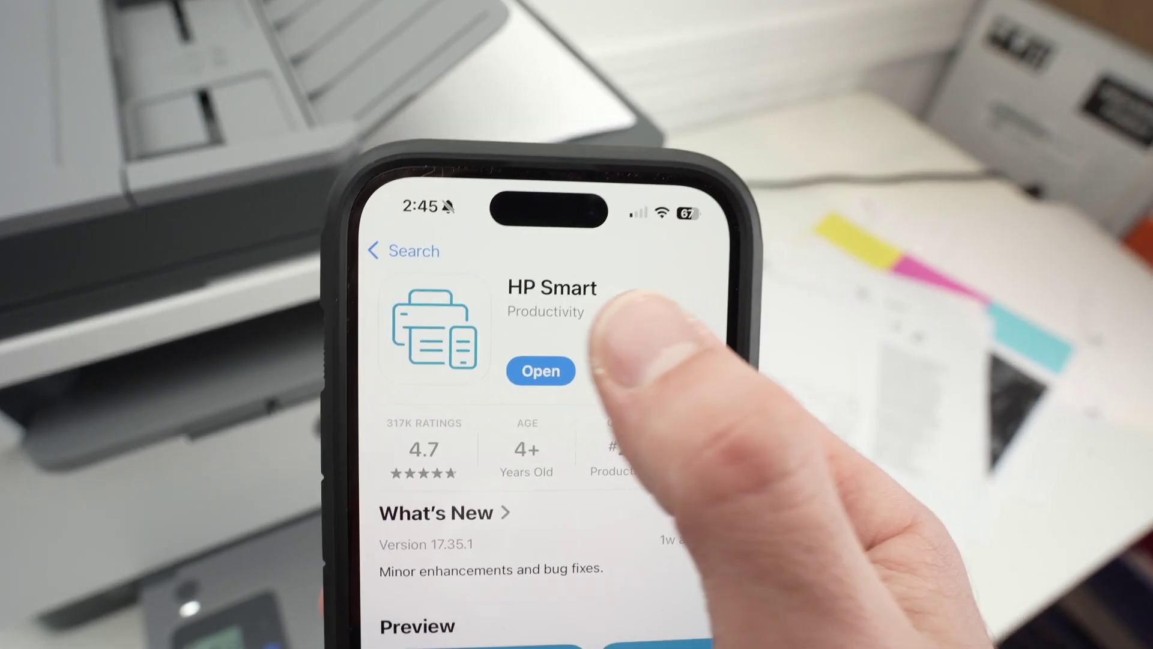
Launch the newly installed HP Smart app from its App Store page
left_click(529, 349)
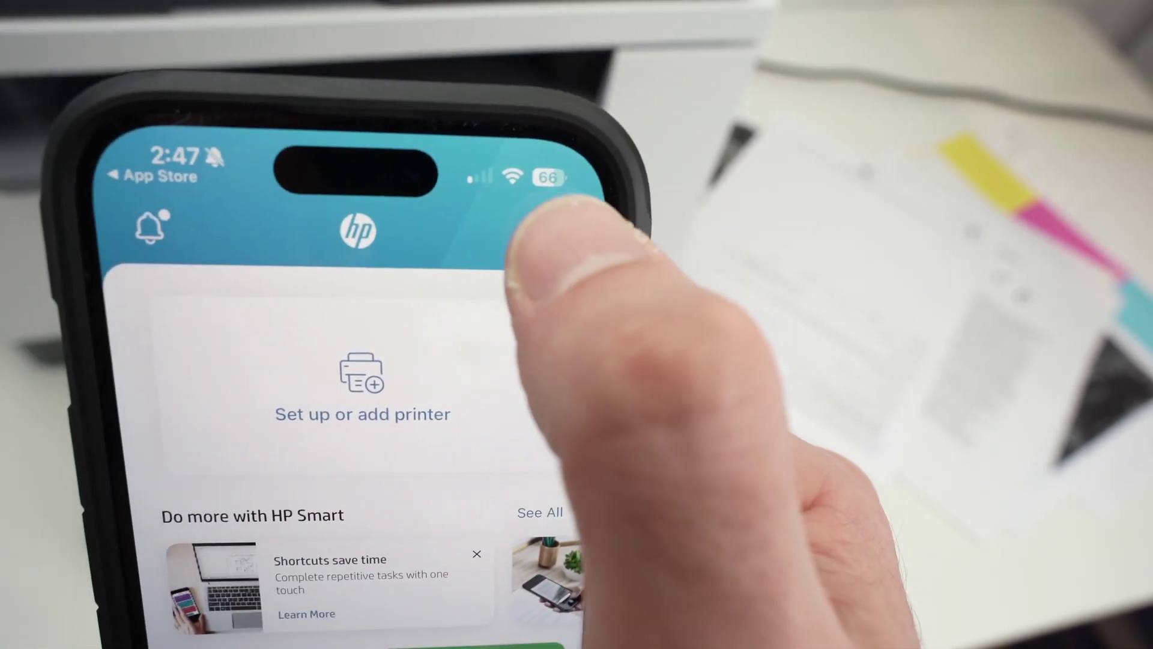
Add a brand-new printer and choose the discovered M234 LaserJet to set up
left_click(505, 378)
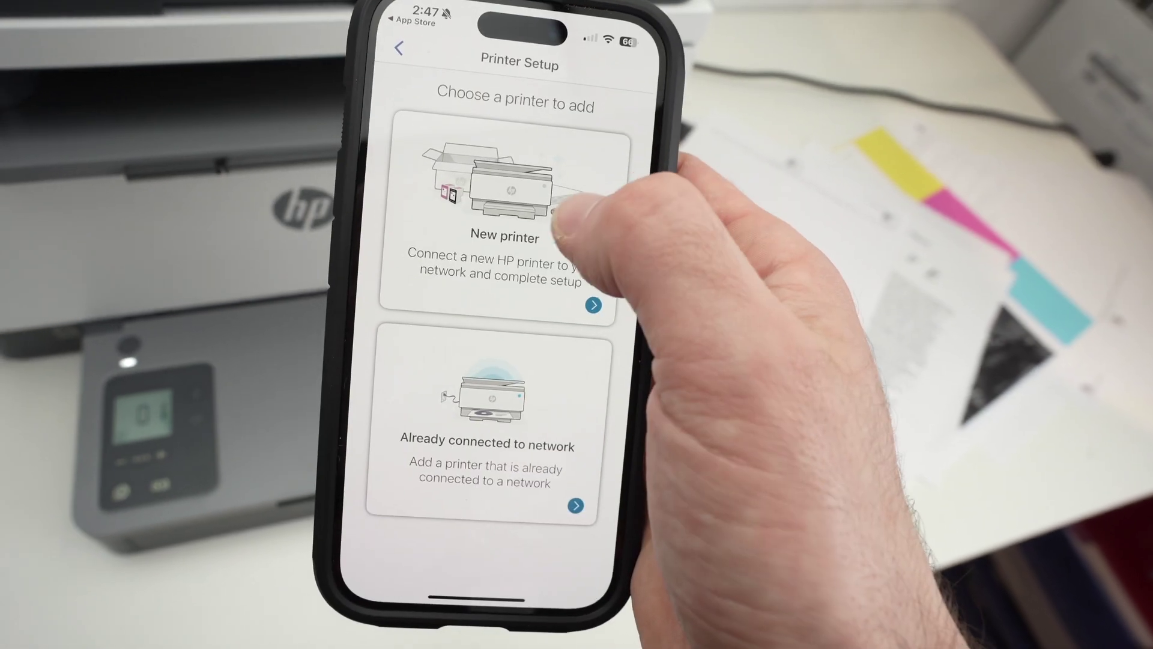
left_click(576, 226)
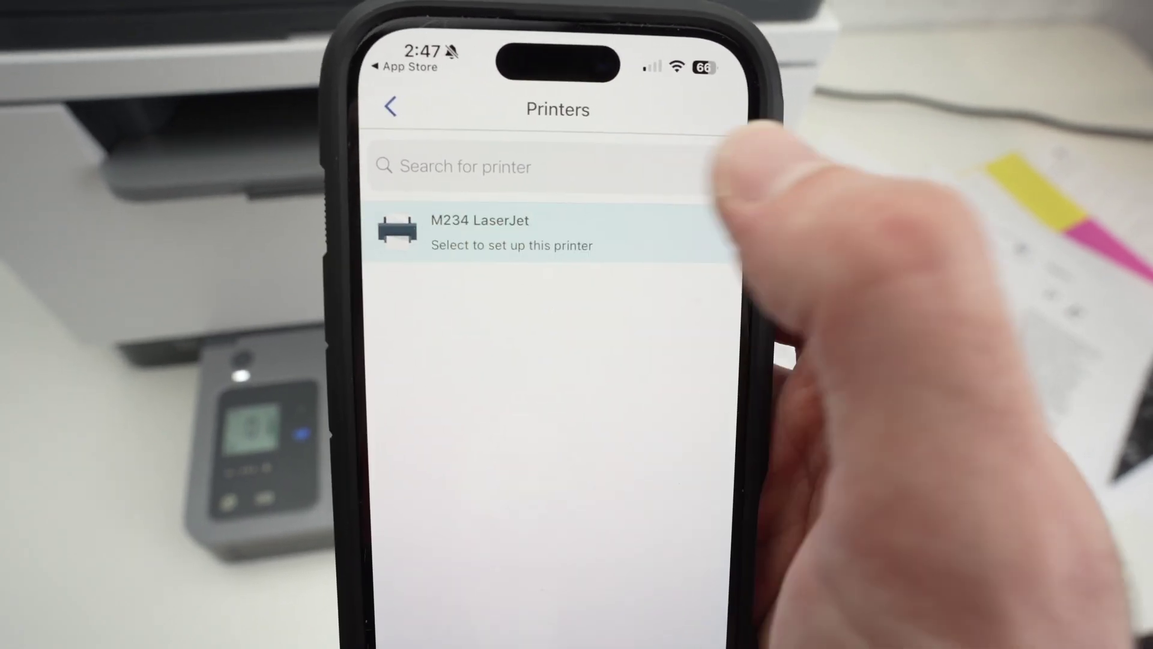
left_click(725, 229)
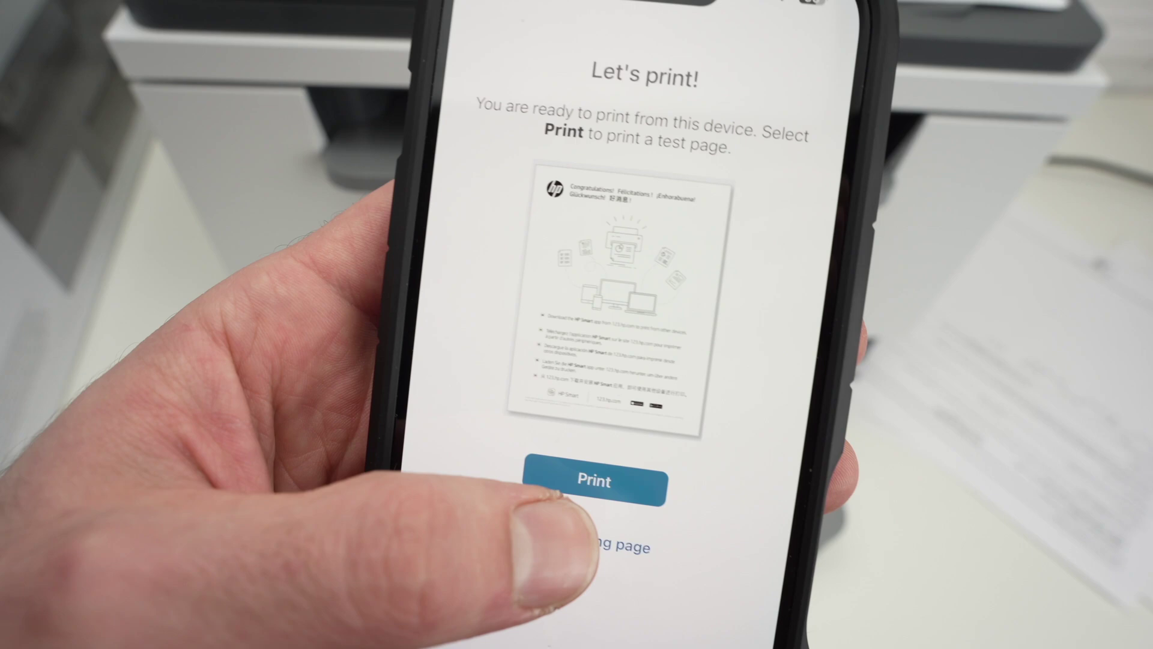
Skip the test page and the download link, confirming with Yes to finish setup
left_click(590, 548)
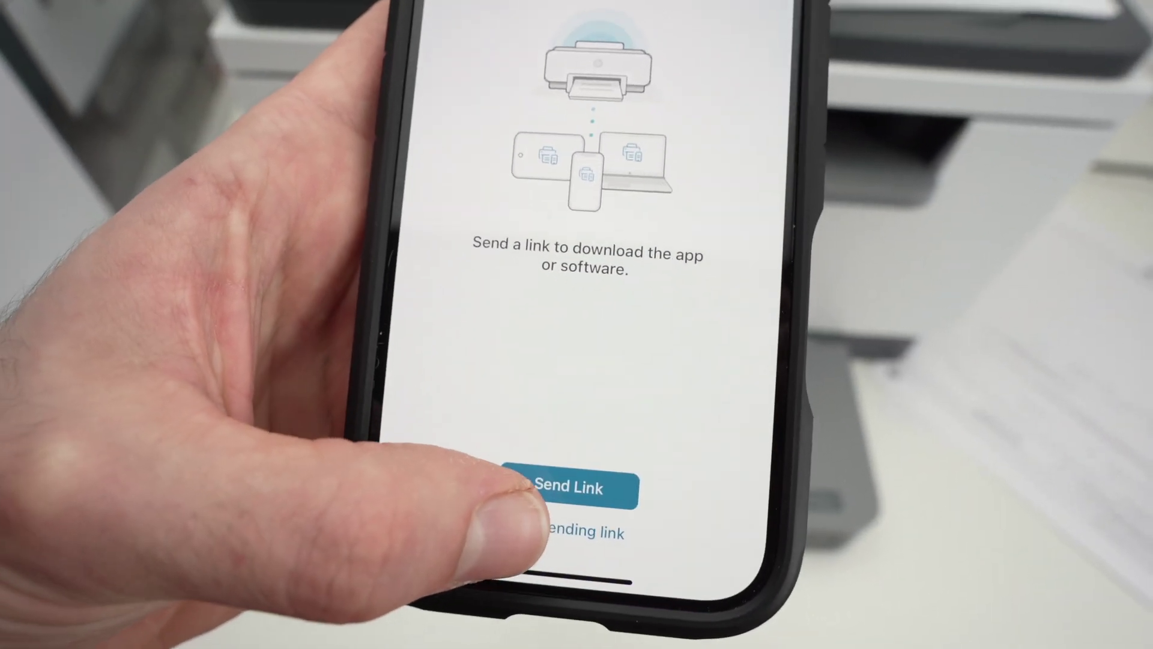
left_click(541, 531)
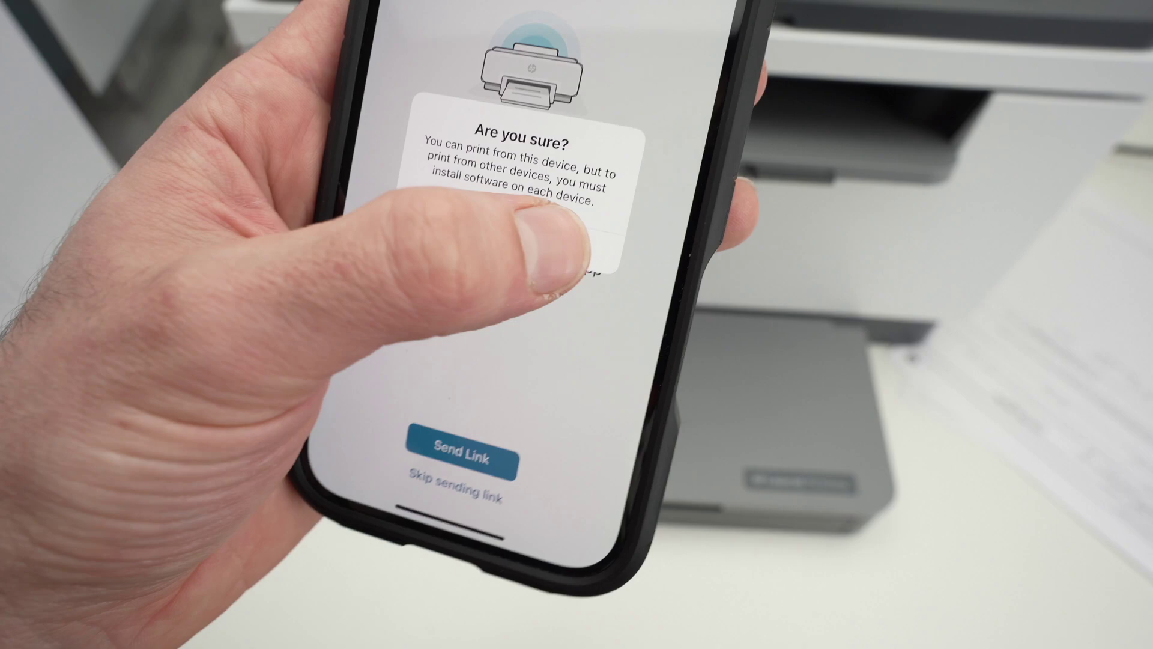
left_click(563, 261)
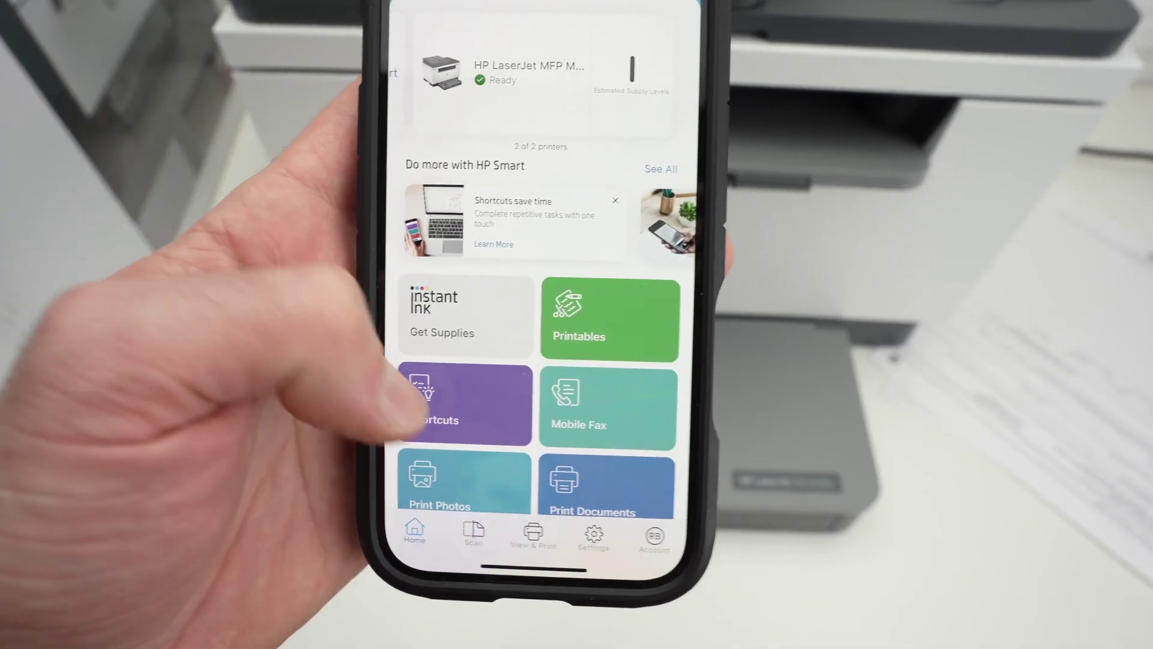
scroll(406, 406, "down", 2)
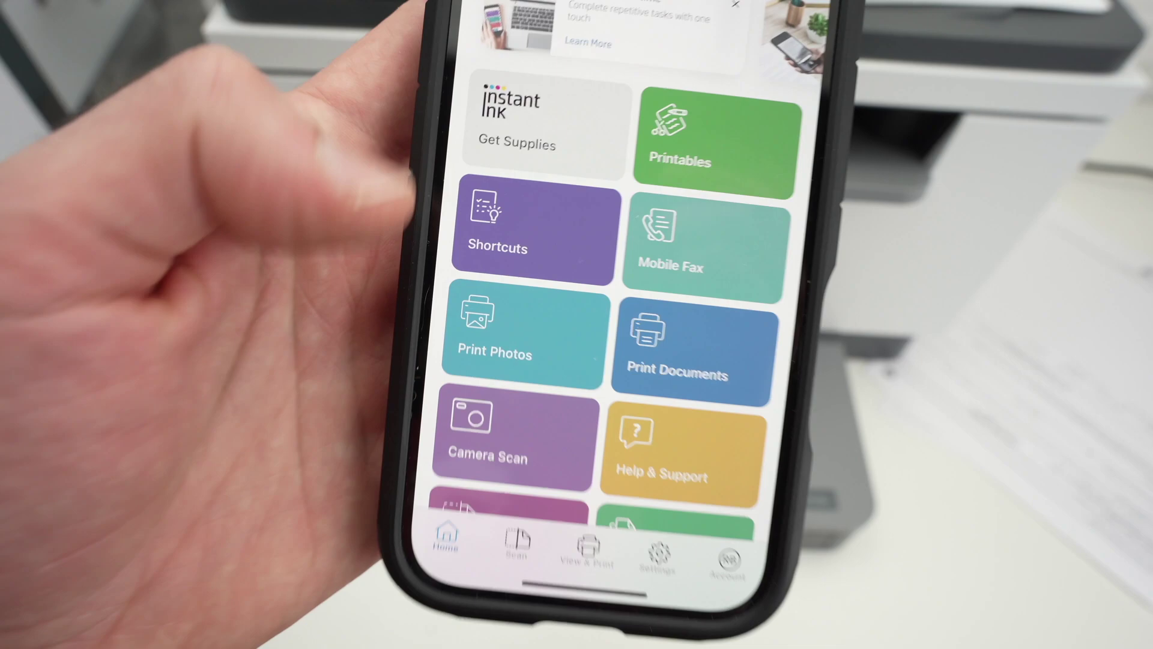
scroll(540, 406, "up", 3)
scroll(542, 406, "down", 3)
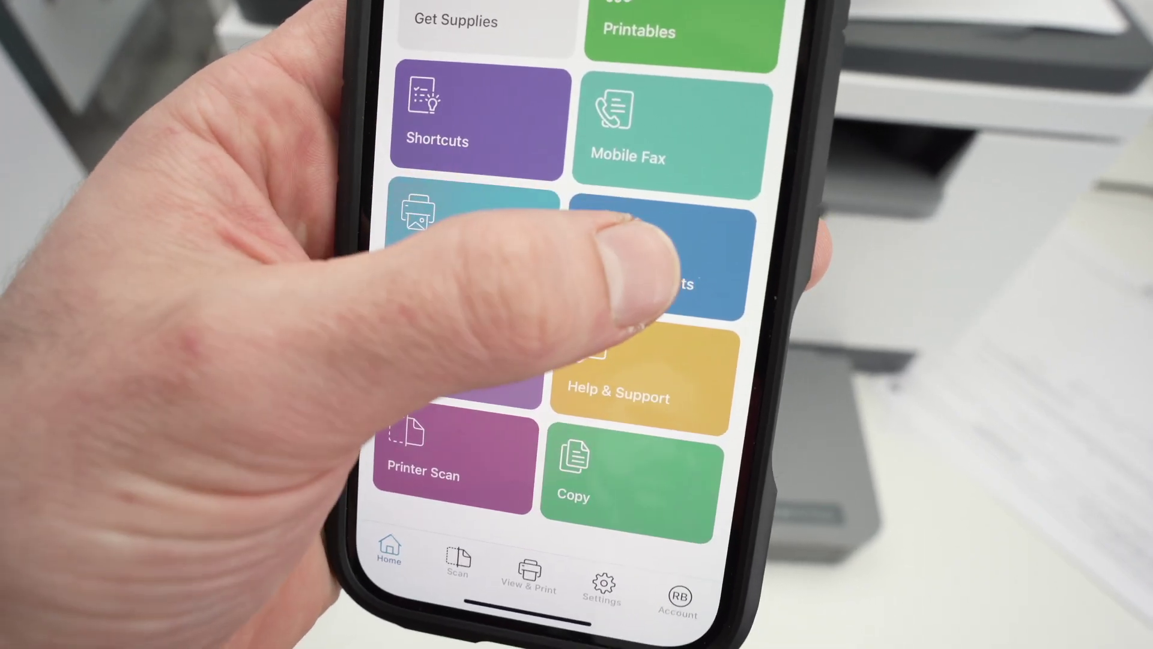
Open the Printer Insider document in print preview and expand its settings sheet
left_click(590, 265)
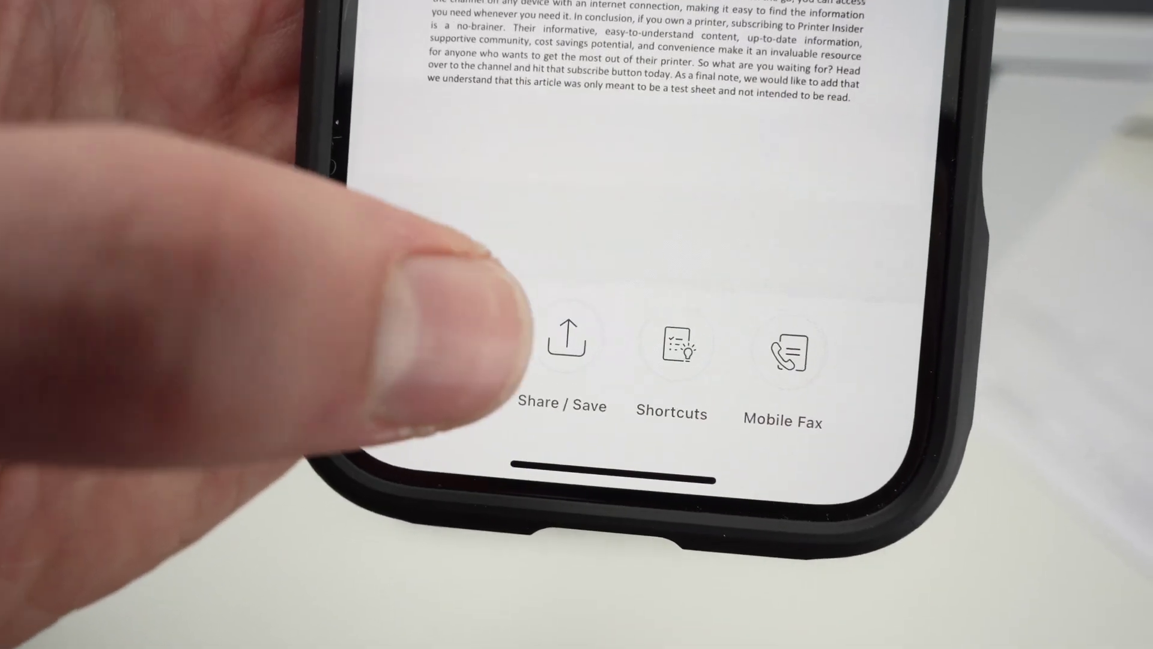
left_click(455, 337)
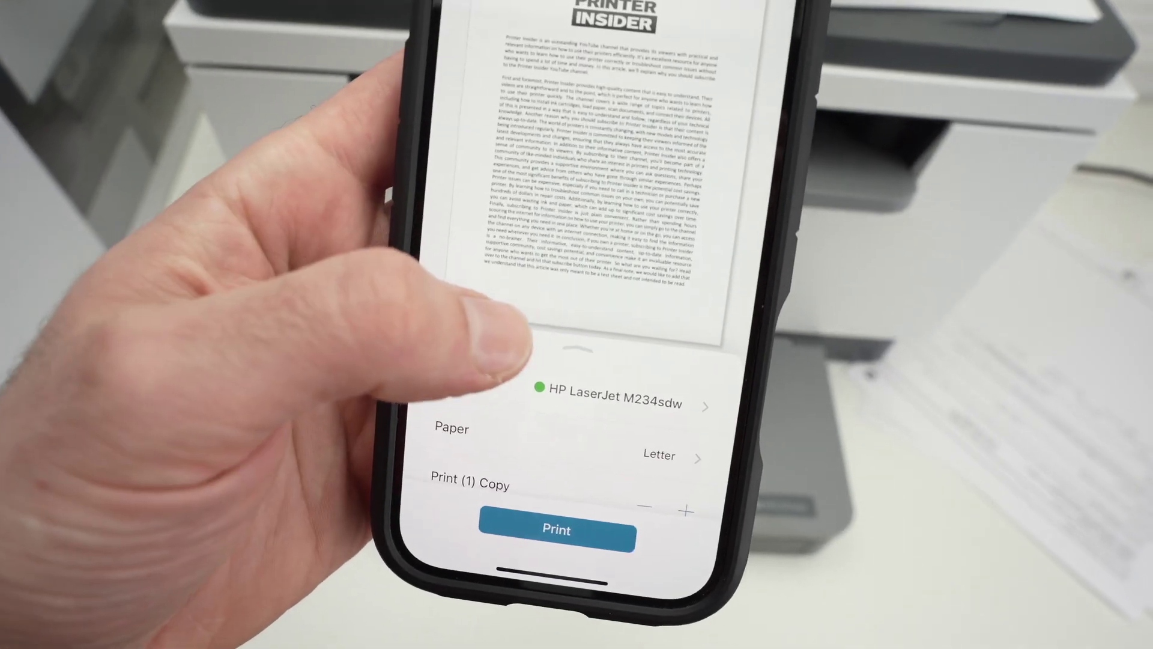
left_click_drag(563, 356, 577, 154)
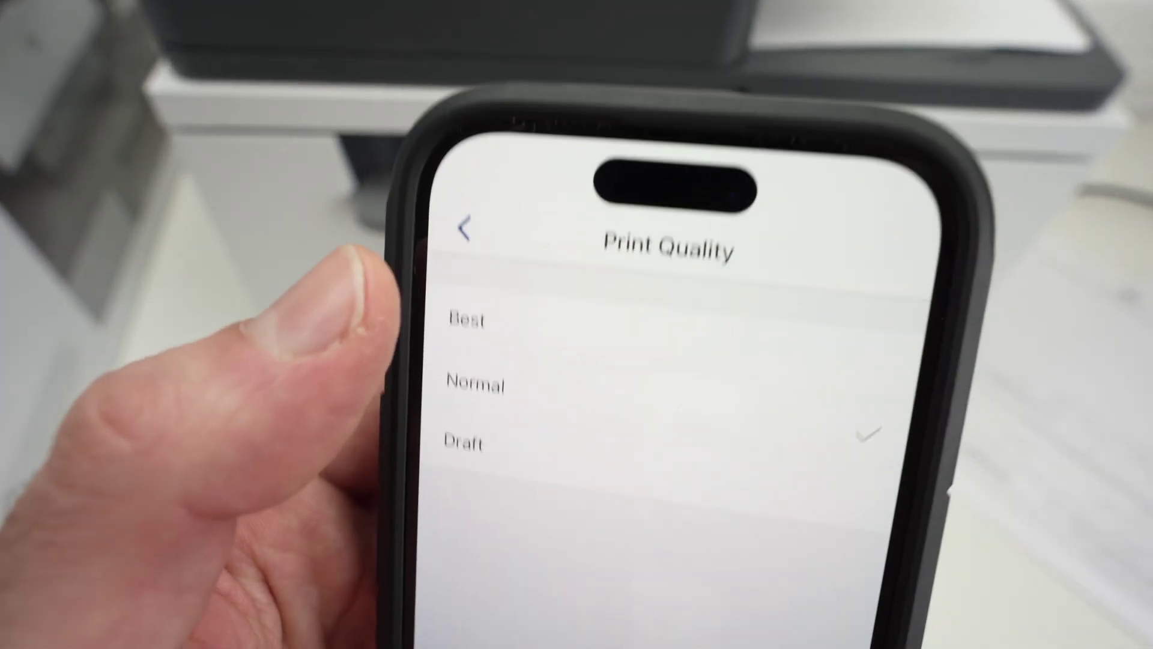
Choose the print quality and send the Printer Insider document to the LaserJet M234sdw
left_click(475, 385)
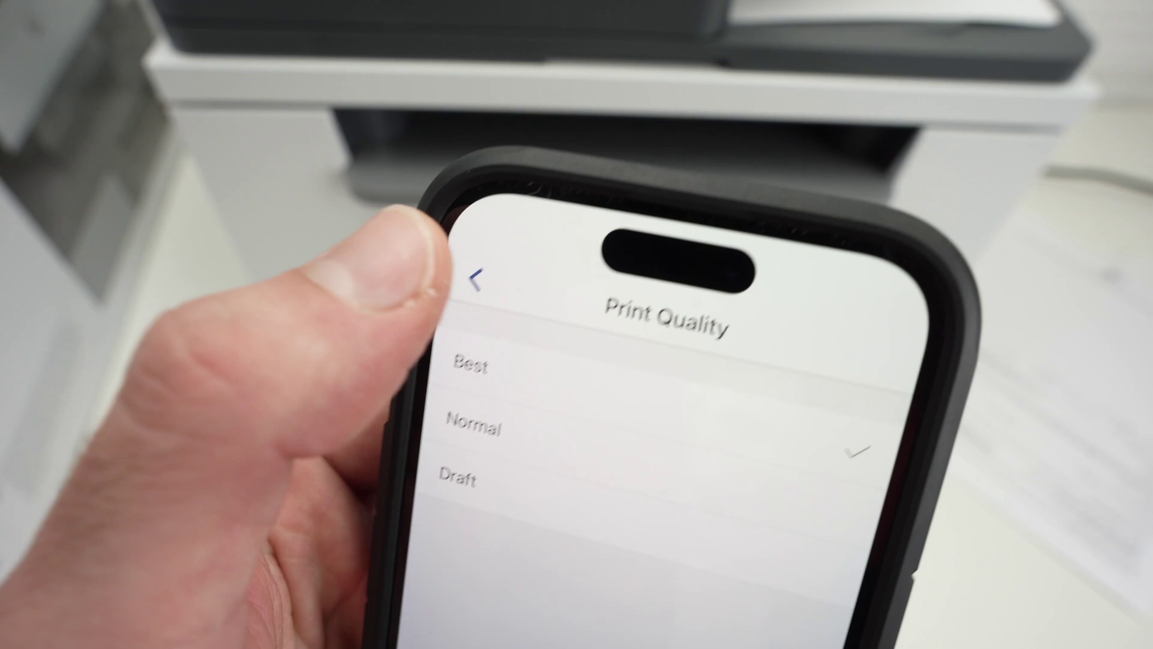
left_click(470, 364)
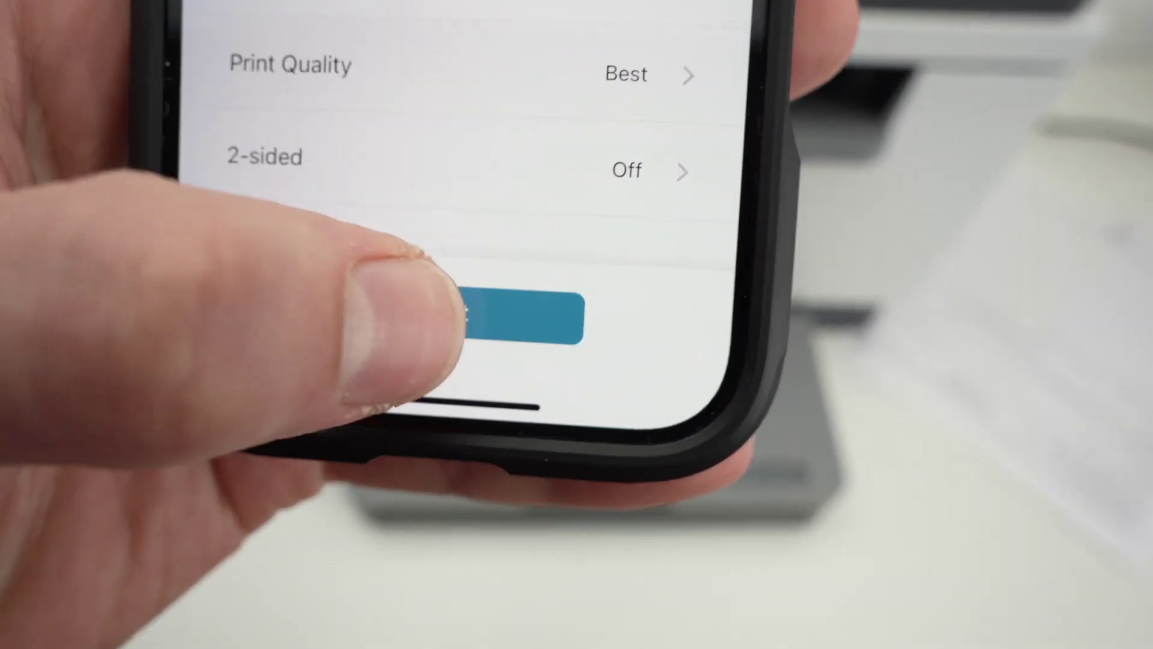
left_click(469, 318)
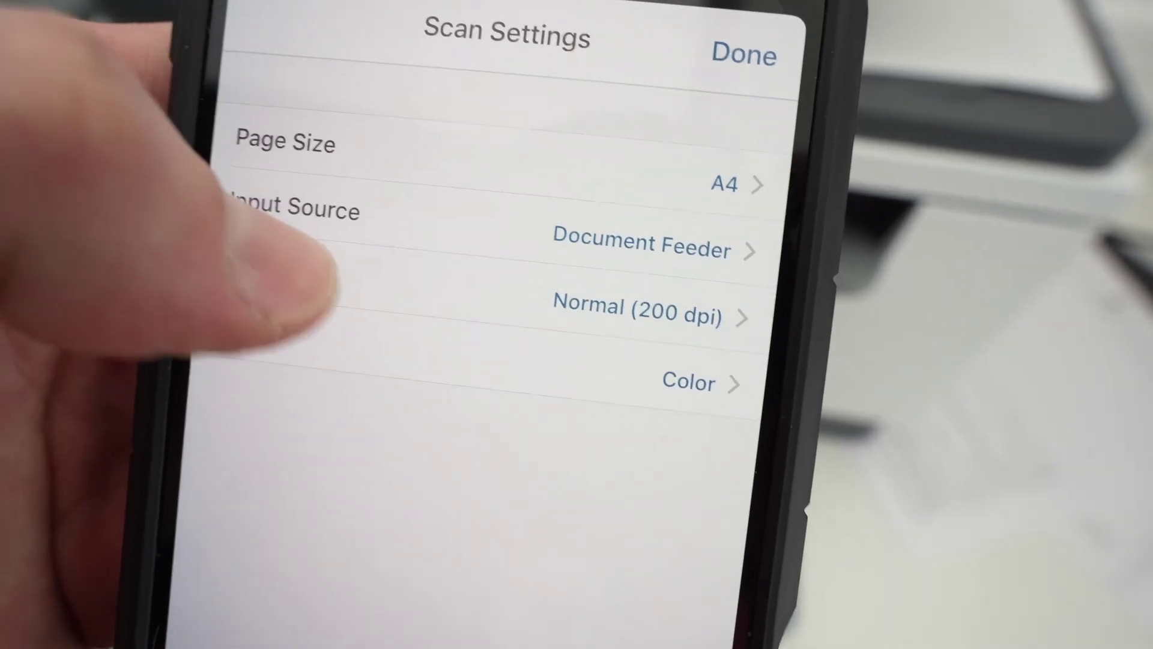
Review the scan quality choices and close scan settings with Document Feeder kept
left_click(325, 297)
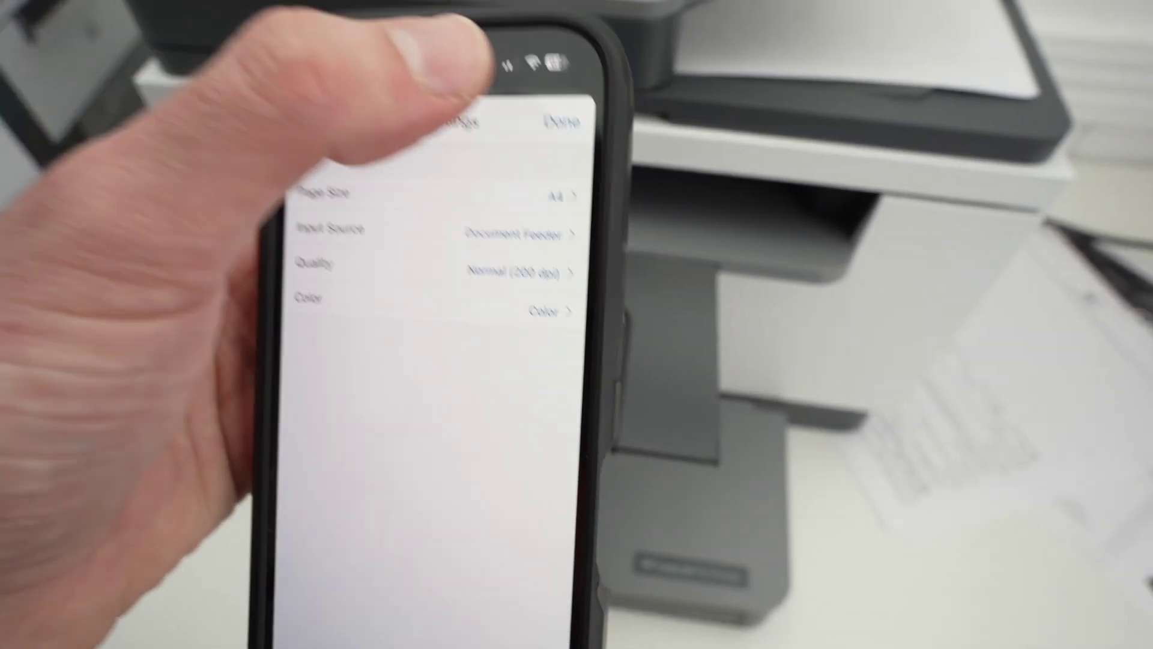
left_click(565, 180)
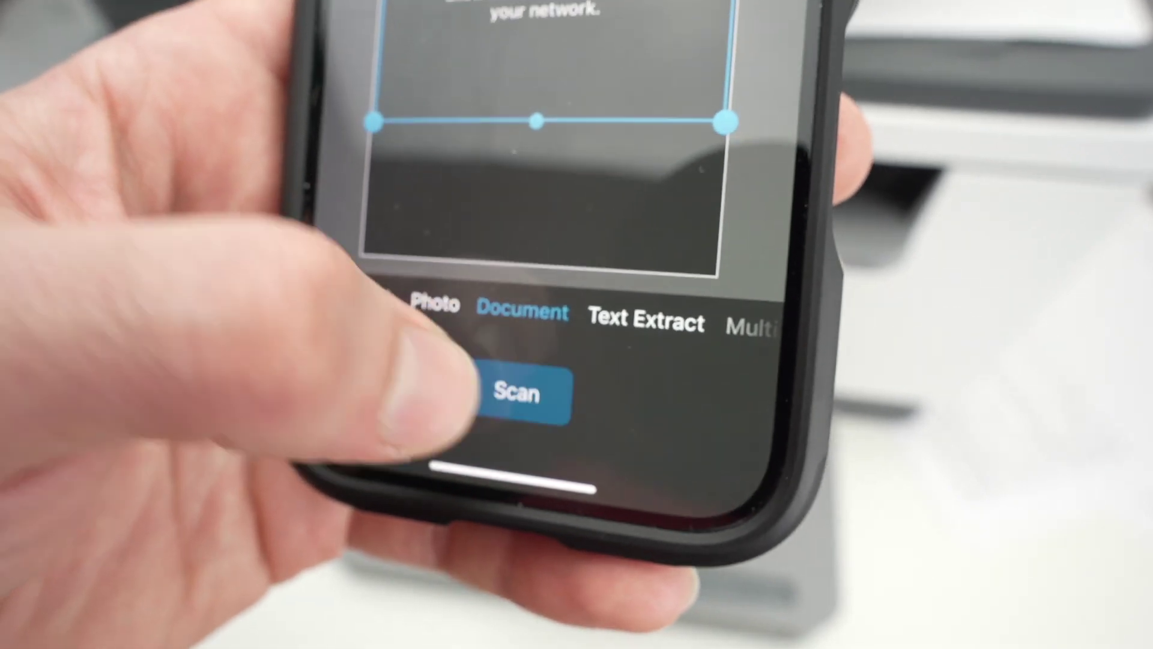
Scan the fed Printer Insider pages from the printer's document feeder
left_click(487, 394)
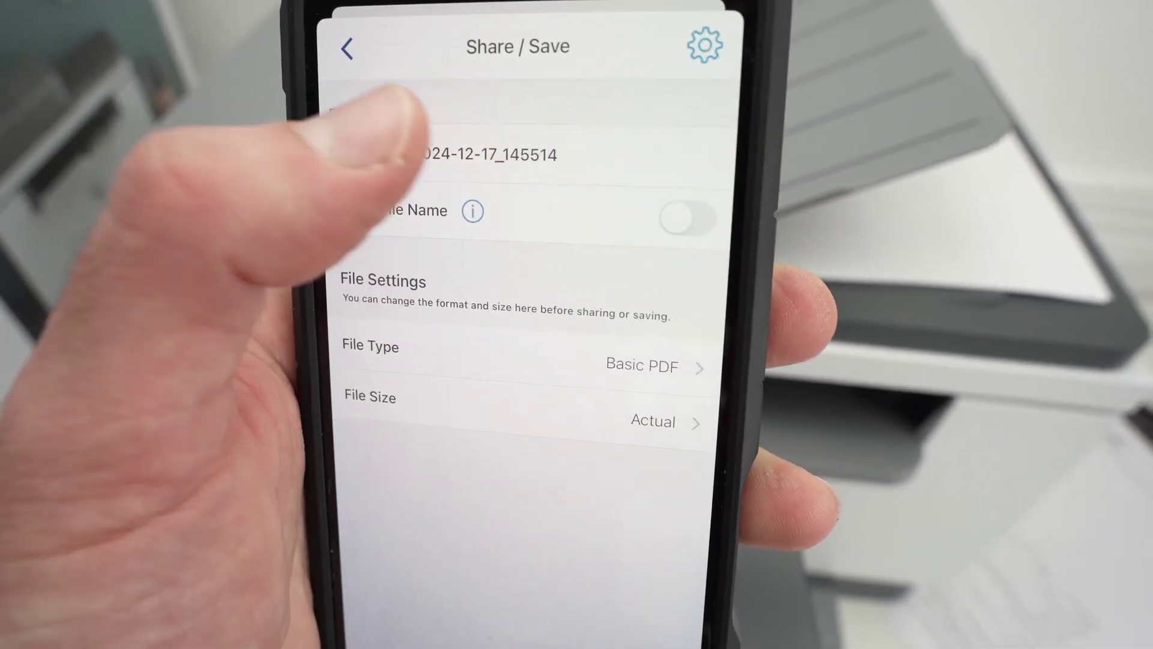
Edit the scan's file name and review its file type choices, keeping Basic PDF
left_click(486, 153)
type("r")
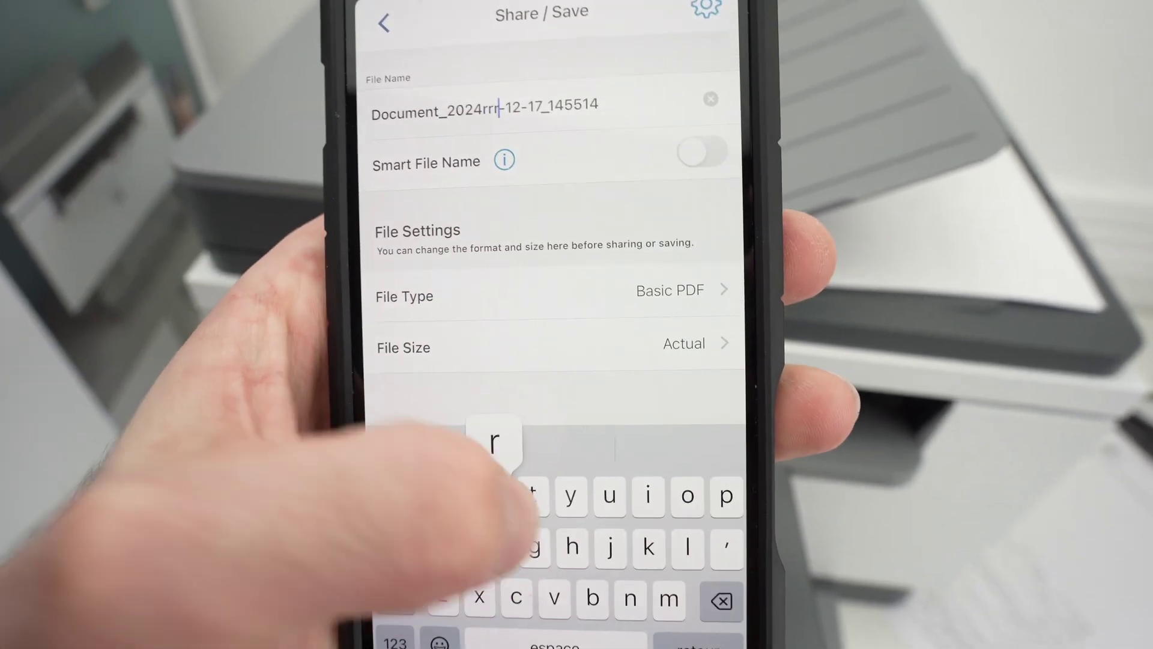
type("rrr")
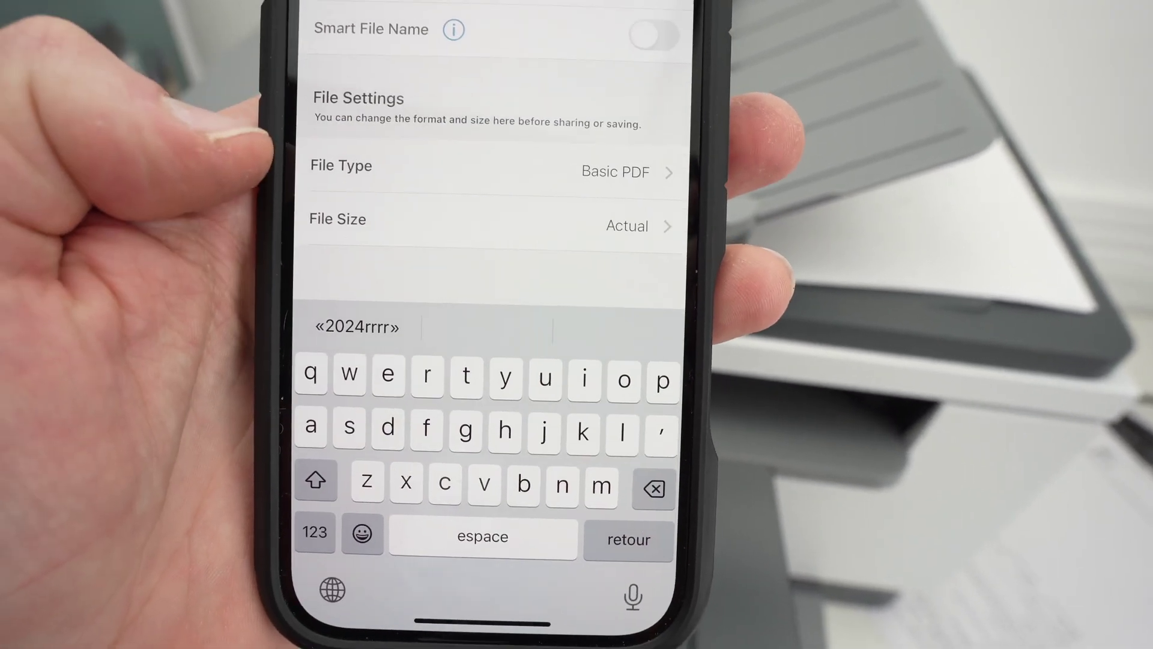
left_click(379, 154)
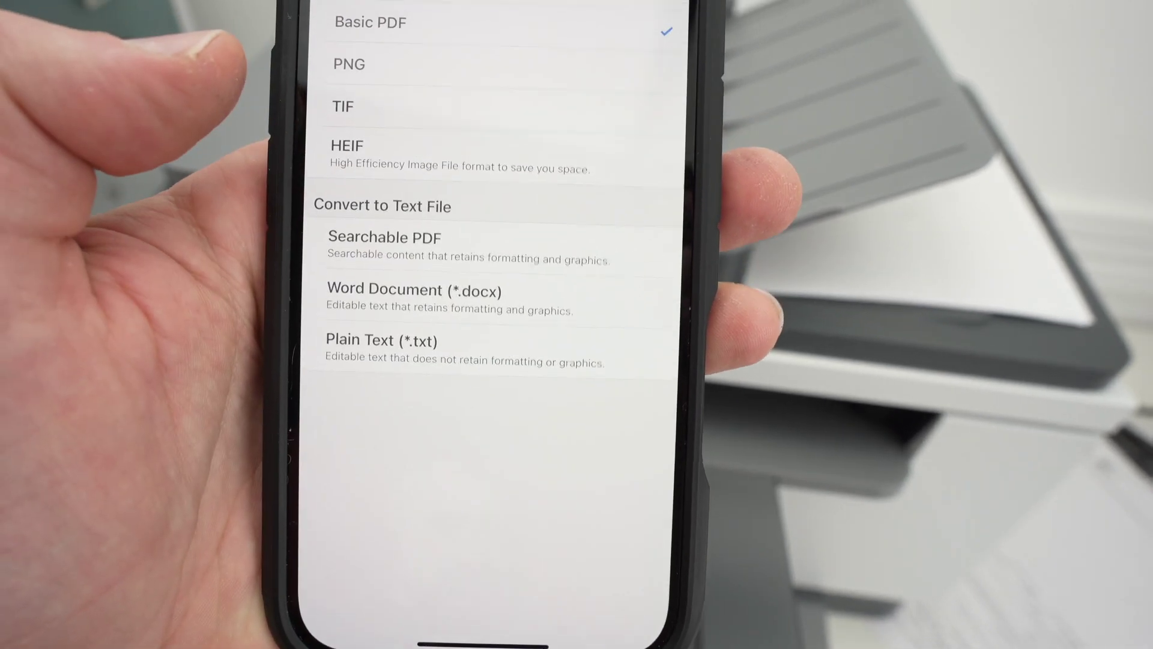